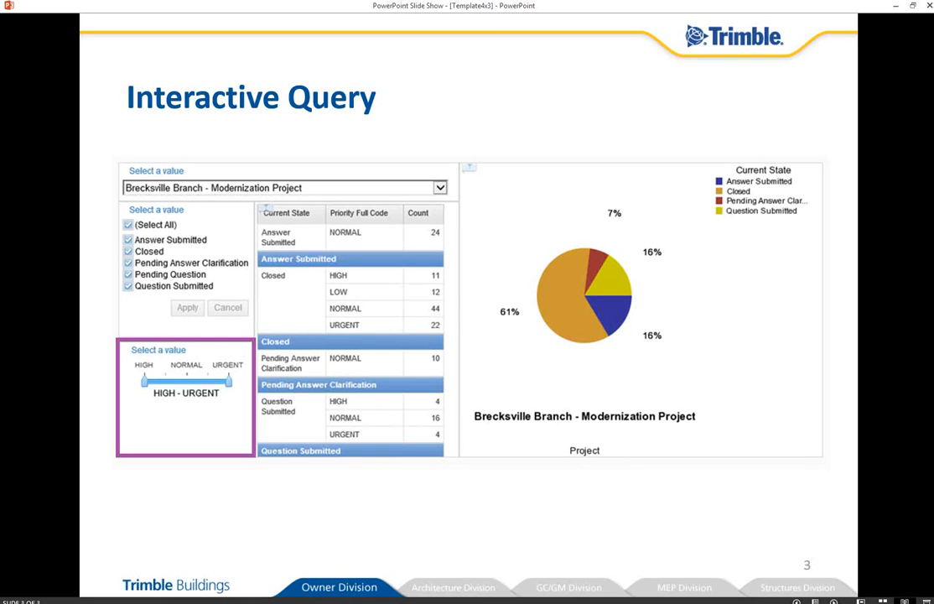
# Leave the slide show, switch to the Proliance Analytics Workspace page in the browser and create a new workspace
pyautogui.press('Right')
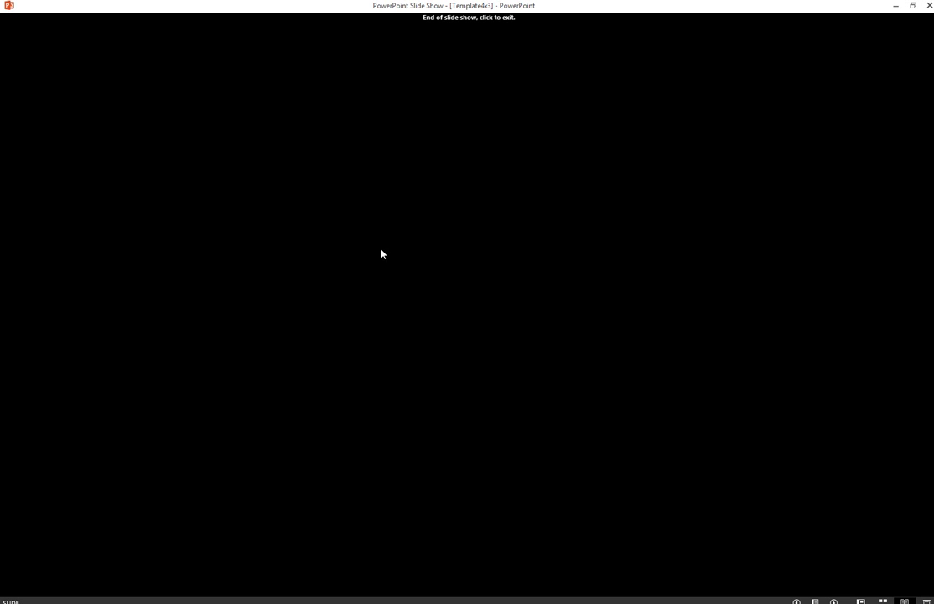
pyautogui.moveTo(10, 35)
pyautogui.click(39, 53)
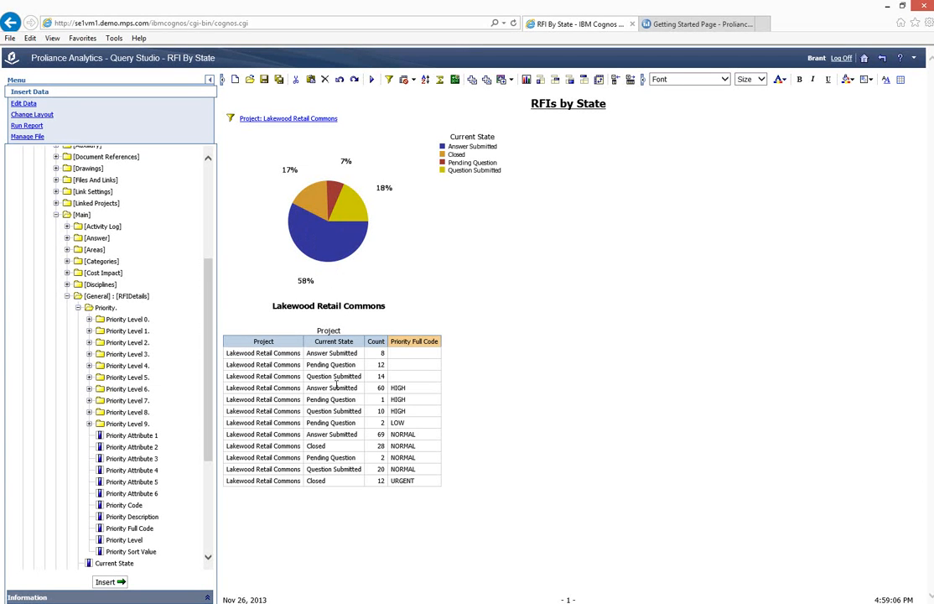
pyautogui.moveTo(363, 228)
pyautogui.click(683, 26)
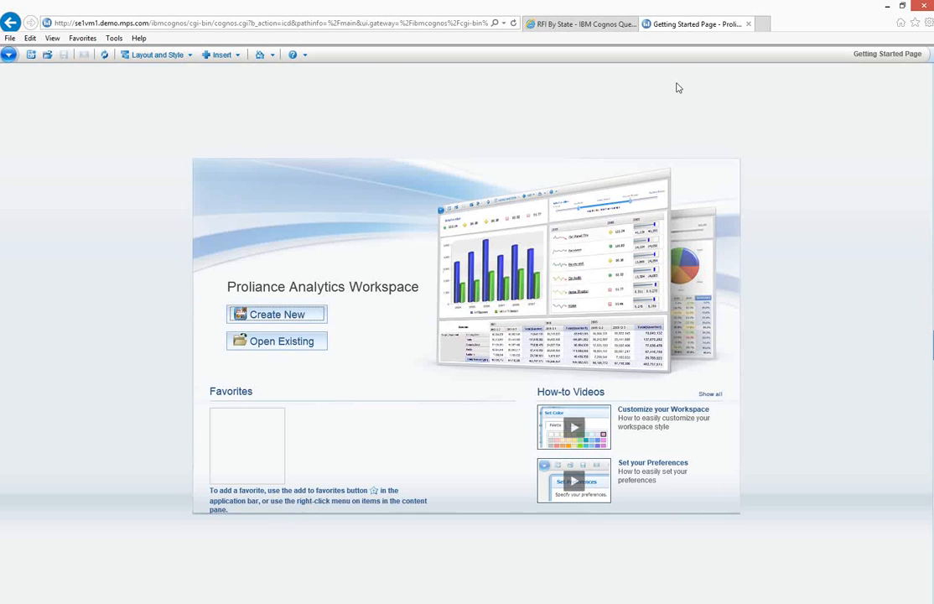
pyautogui.click(296, 317)
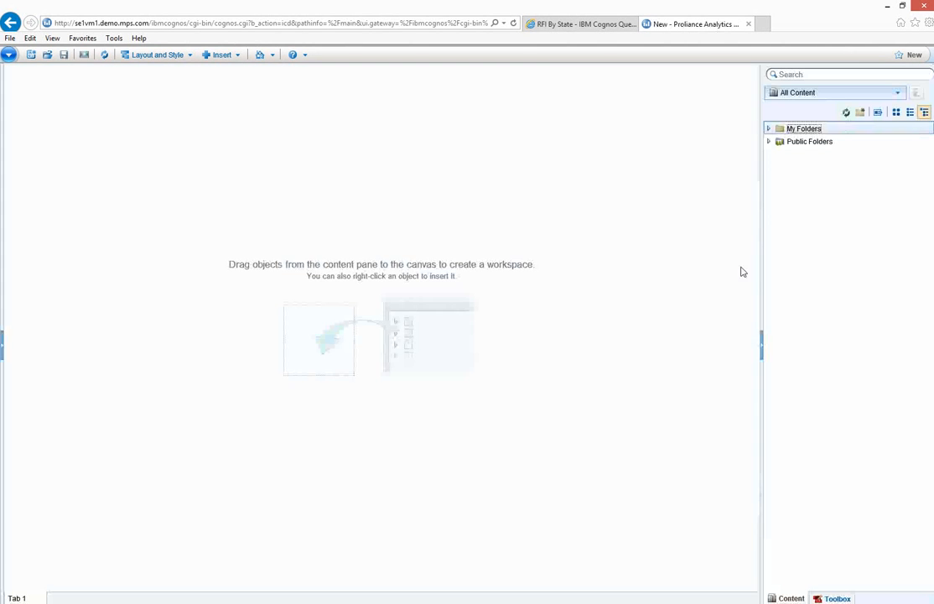
# Place List1 from Page1 of the RFI By State query in My Folders on the workspace canvas
pyautogui.click(769, 128)
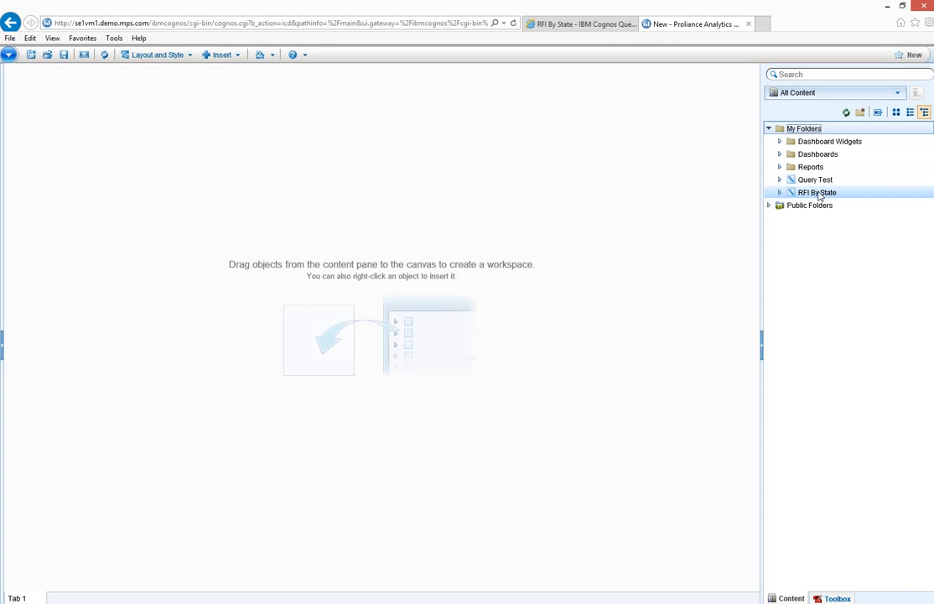
pyautogui.click(780, 193)
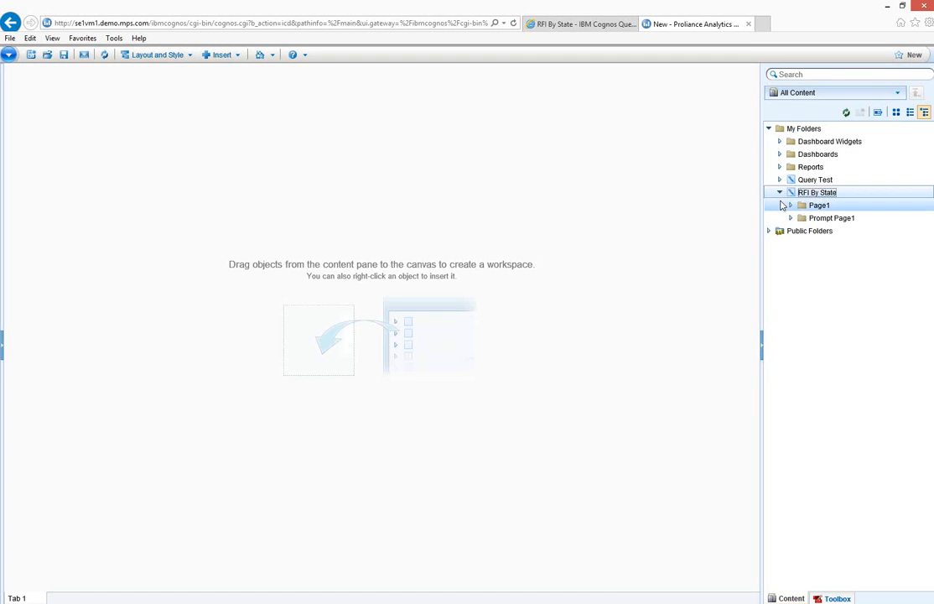
pyautogui.click(791, 206)
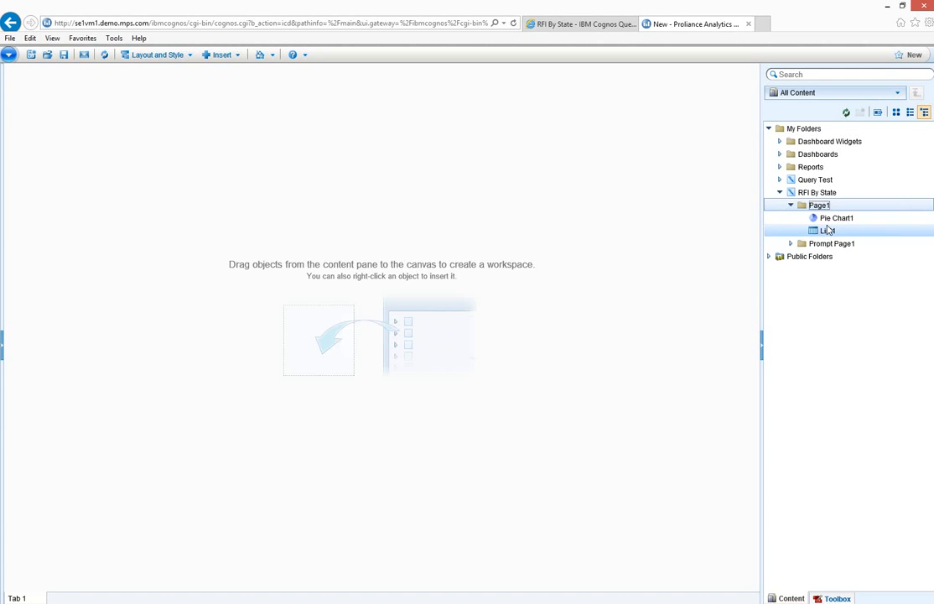
pyautogui.moveTo(826, 231); pyautogui.dragTo(202, 184)
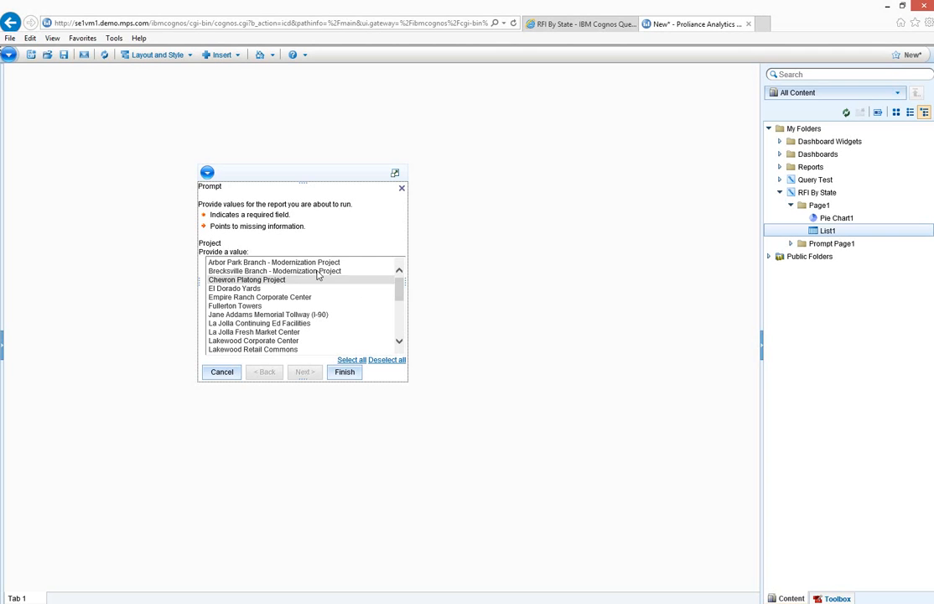
# Run List1 for the Arbor Park Branch and Brecksville Branch modernization projects, Lakewood Corporate Center and Lakewood Retail Commons
pyautogui.moveTo(319, 263); pyautogui.dragTo(318, 270)
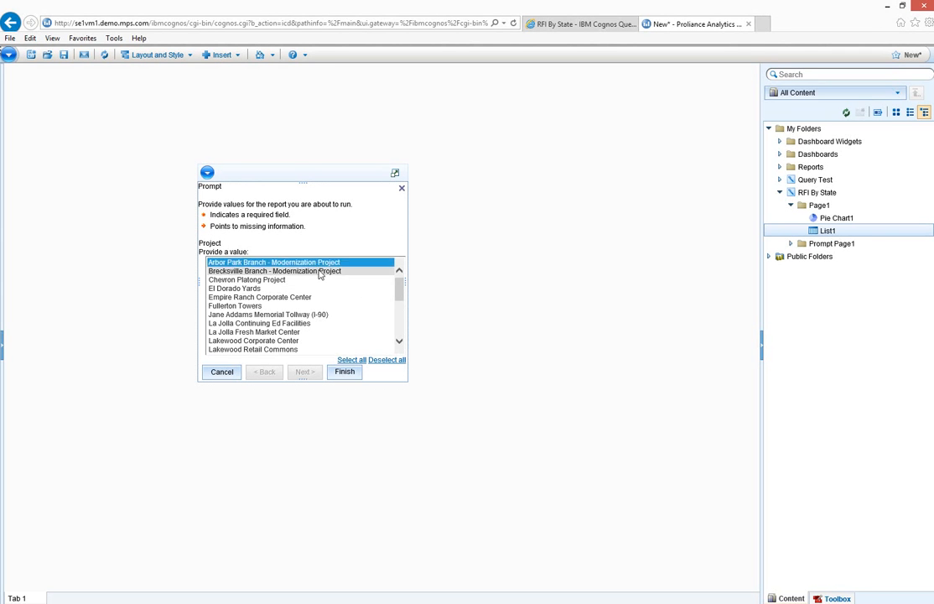
pyautogui.keyDown('ctrl'); pyautogui.click(284, 340); pyautogui.keyUp('ctrl')
pyautogui.keyDown('ctrl'); pyautogui.click(285, 349); pyautogui.keyUp('ctrl')
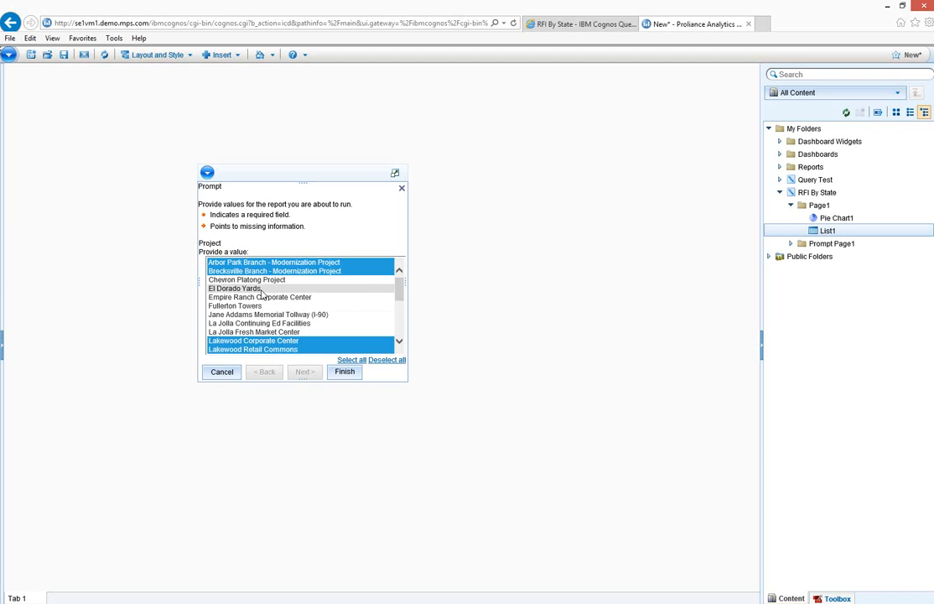
pyautogui.click(343, 373)
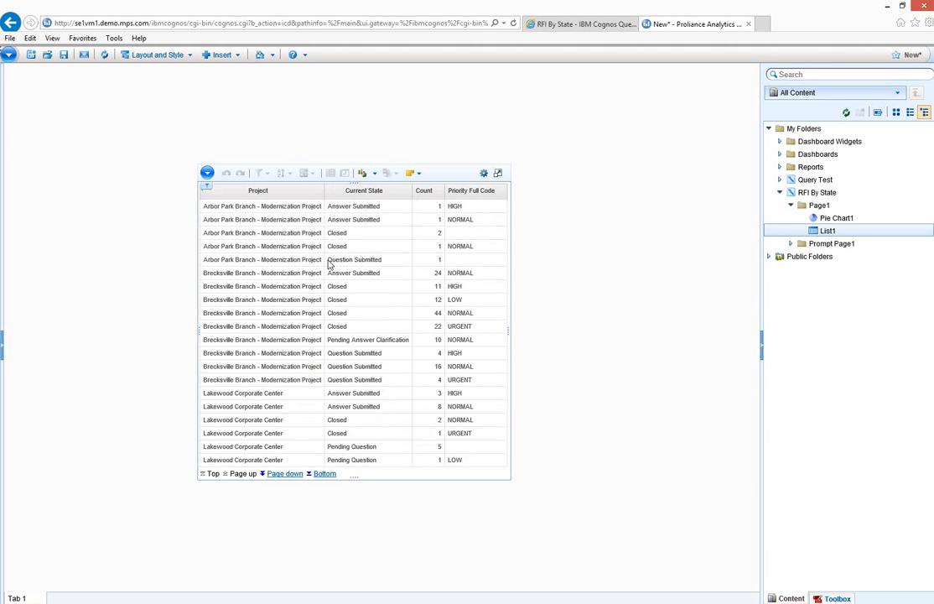
pyautogui.click(662, 285)
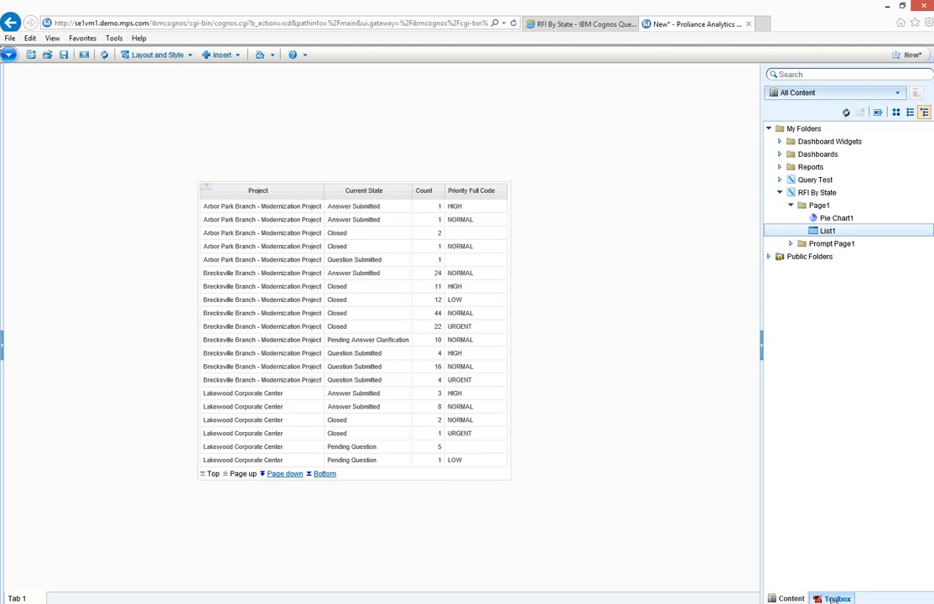
# Add a Select Value Filter above the list for Project with single value and Menu style, and widen it to the list's width
pyautogui.click(836, 599)
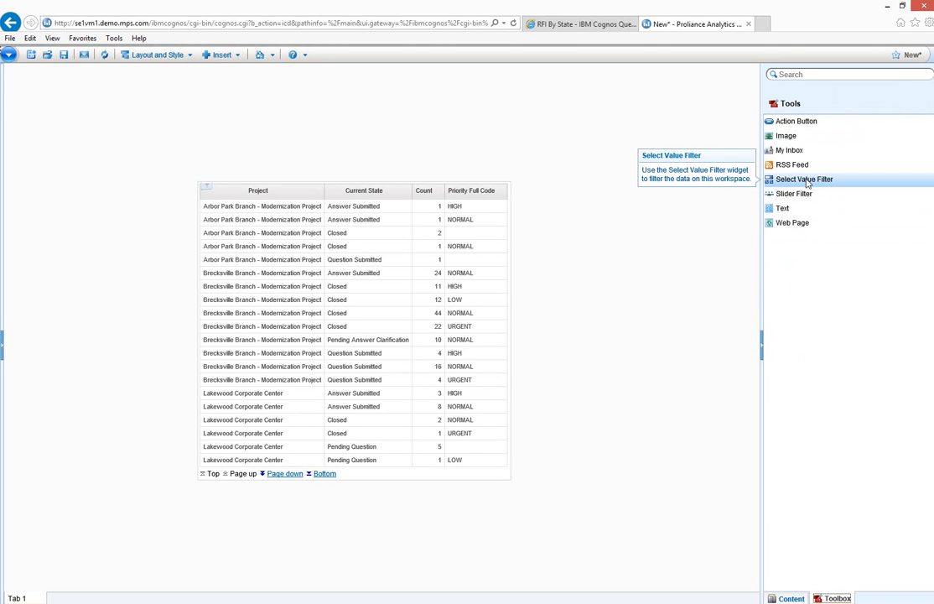
pyautogui.moveTo(807, 182); pyautogui.dragTo(208, 122)
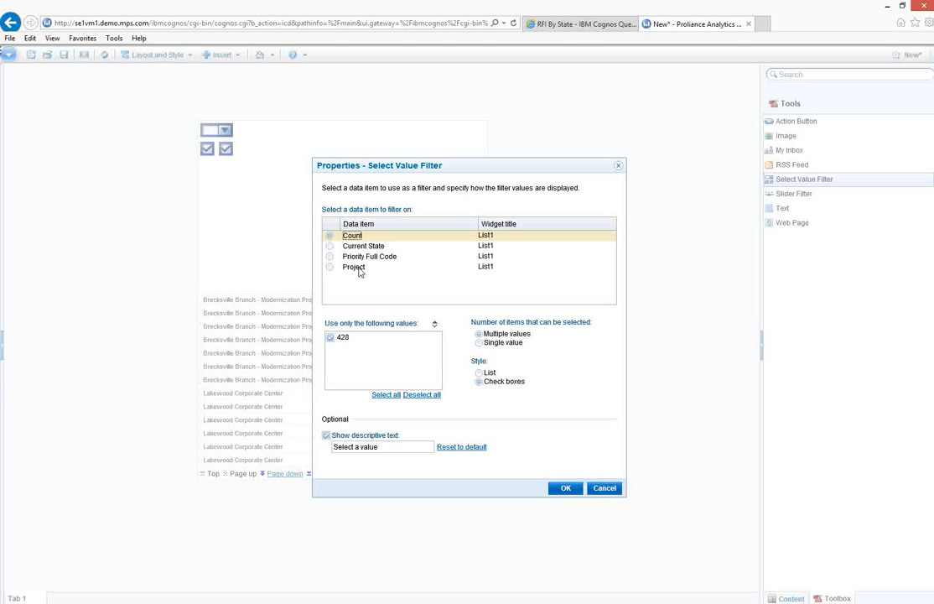
pyautogui.click(329, 267)
pyautogui.click(479, 343)
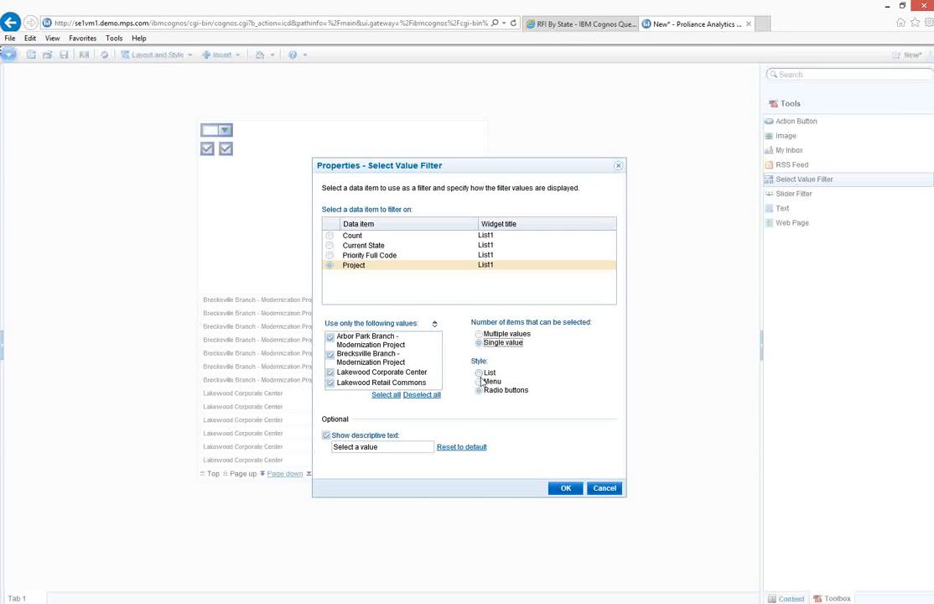
pyautogui.click(491, 382)
pyautogui.click(565, 490)
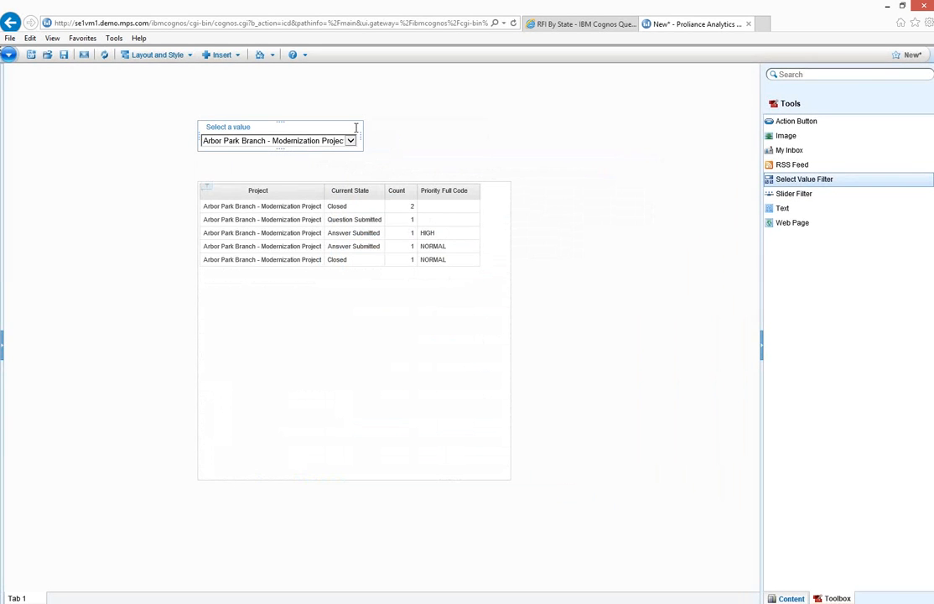
pyautogui.moveTo(363, 138); pyautogui.dragTo(511, 139)
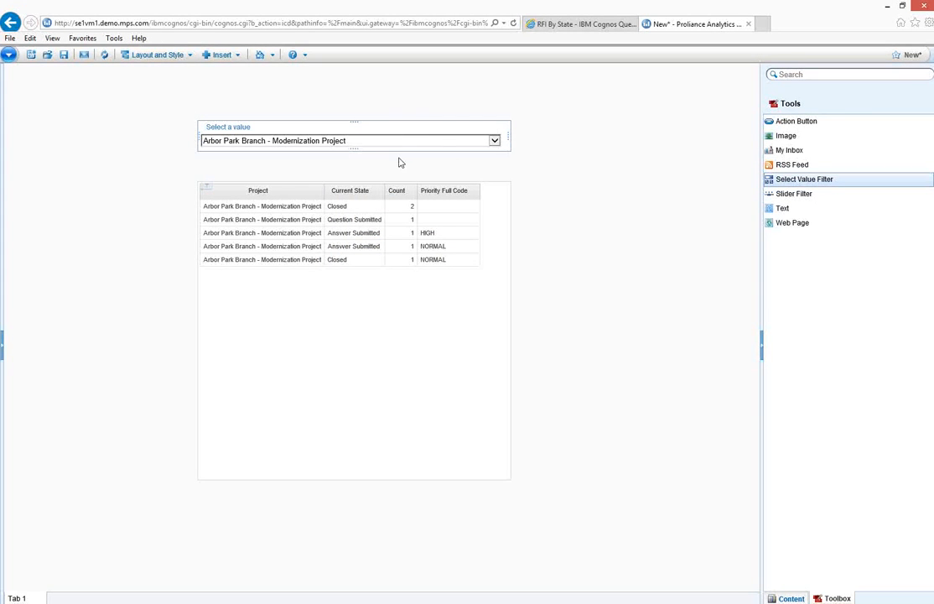
# Try the project filter with Lakewood Retail Commons and with Lakewood Corporate Center
pyautogui.click(496, 141)
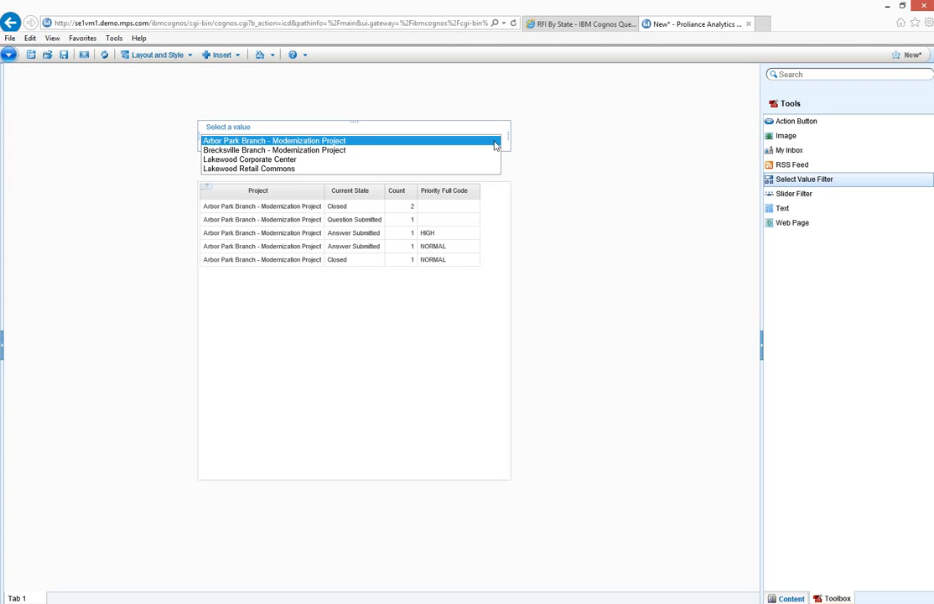
pyautogui.click(472, 169)
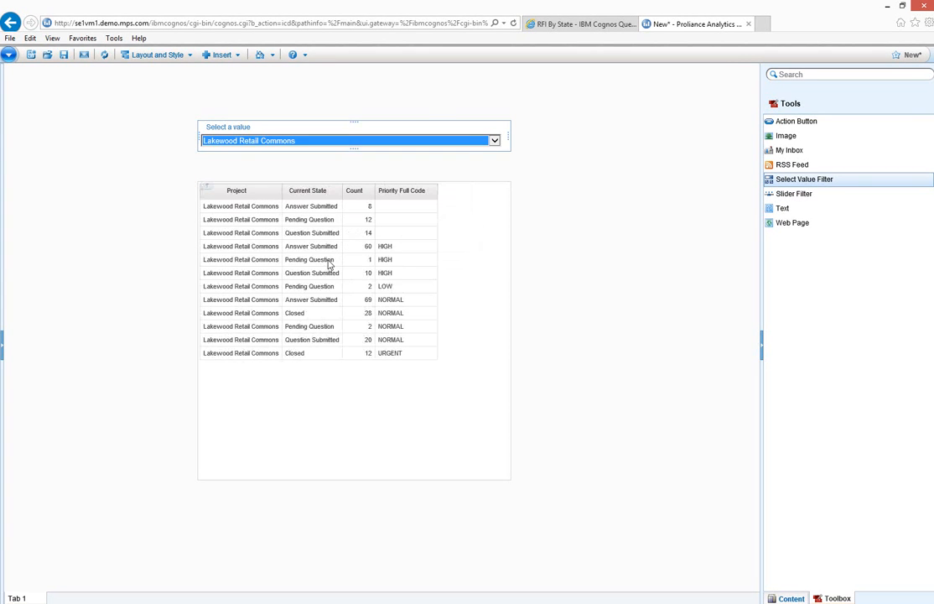
pyautogui.click(495, 142)
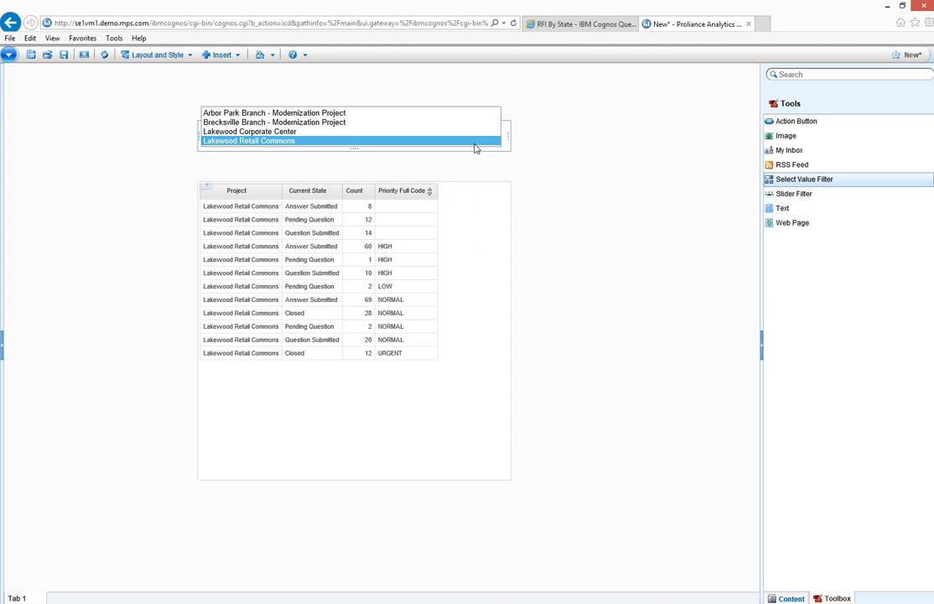
pyautogui.click(468, 132)
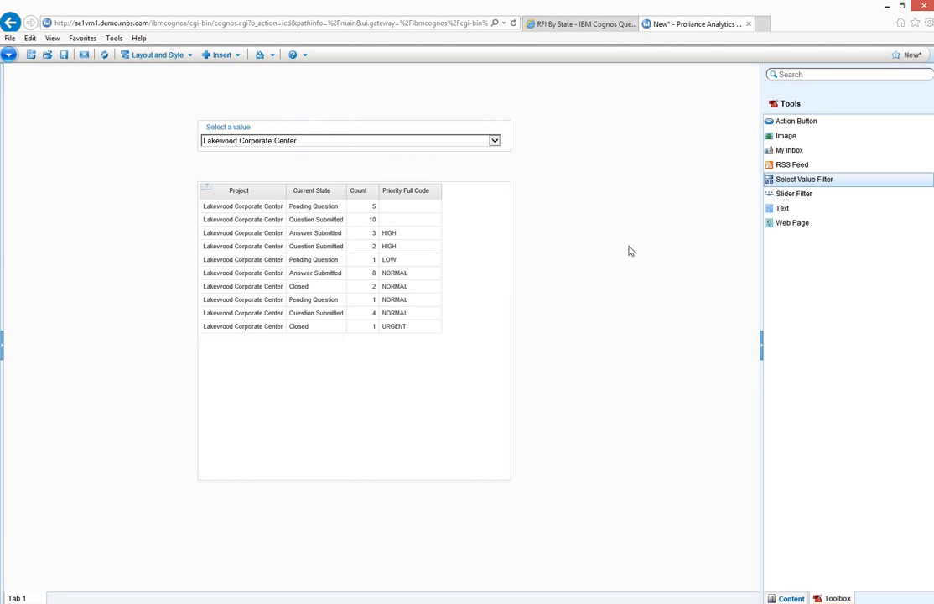
# Place Pie Chart1 from the RFI By State query beside the list and set the project filter to Lakewood Retail Commons
pyautogui.click(790, 597)
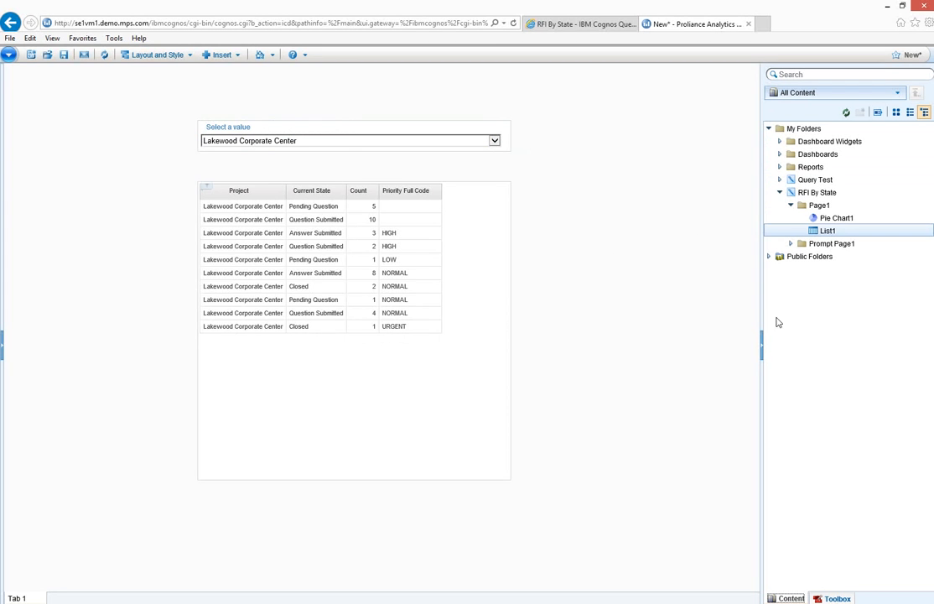
pyautogui.moveTo(826, 218); pyautogui.dragTo(518, 182)
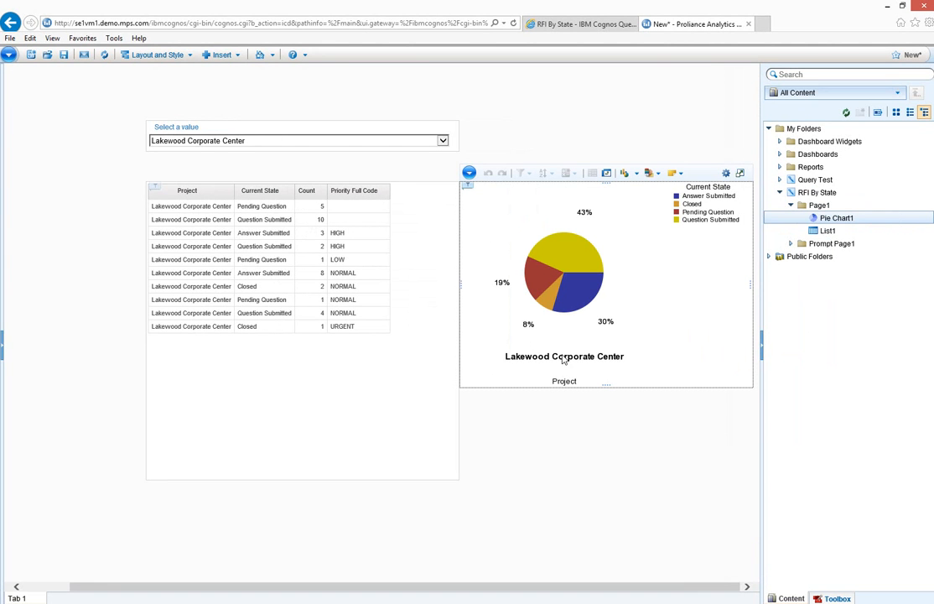
pyautogui.click(442, 141)
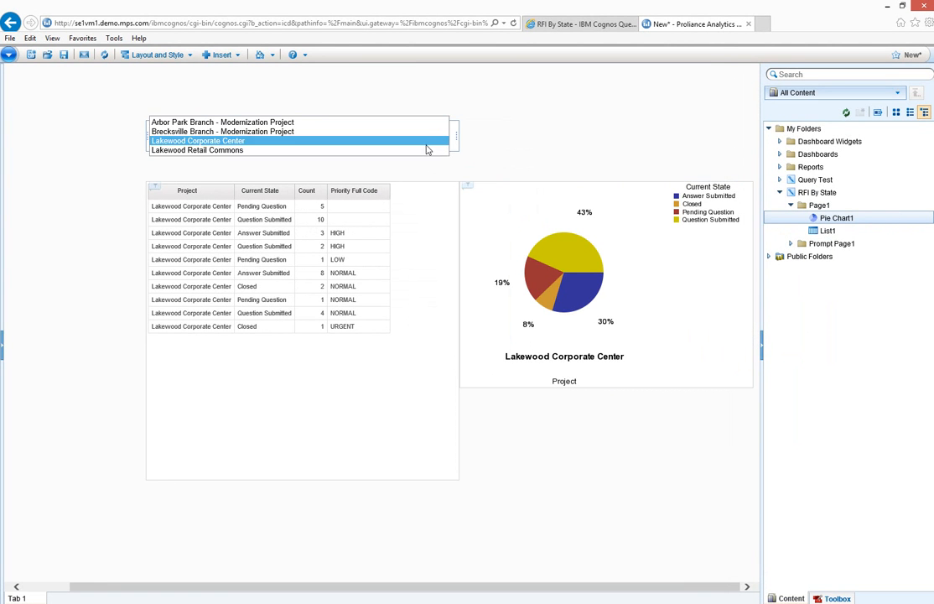
pyautogui.click(426, 147)
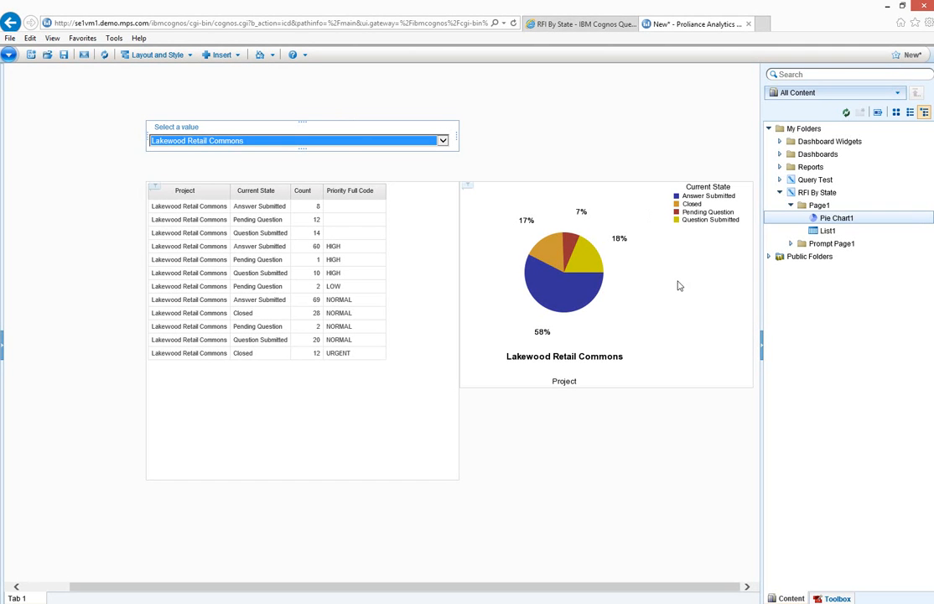
# Add a Slider Filter to the left of the list for Priority Full Code, keeping the range-of-values style
pyautogui.click(835, 597)
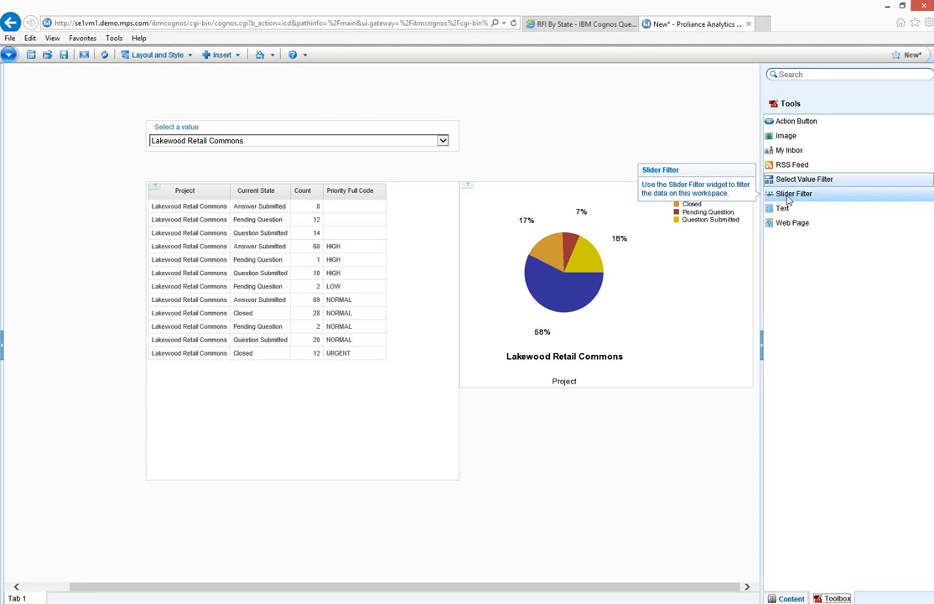
pyautogui.moveTo(788, 199); pyautogui.dragTo(35, 363)
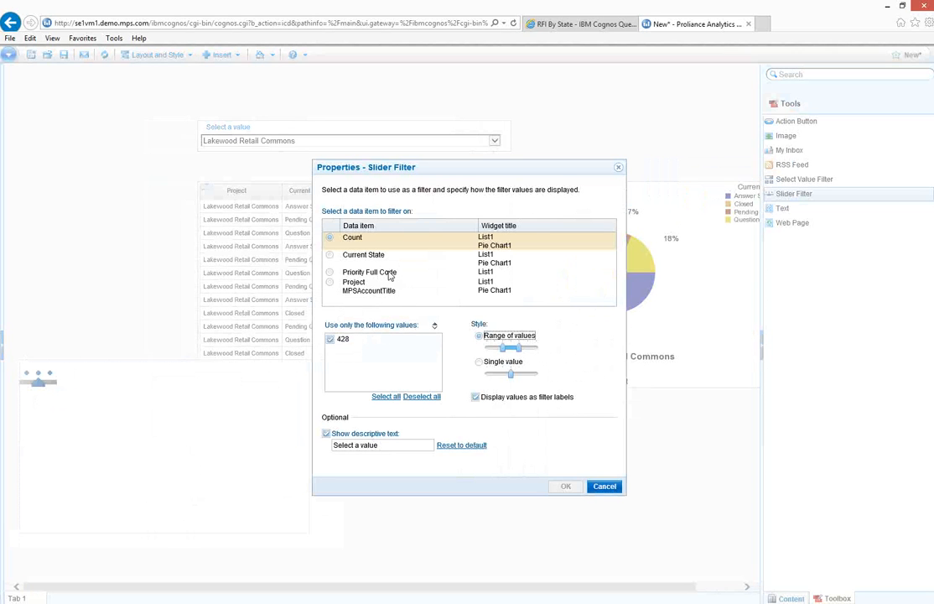
pyautogui.click(330, 273)
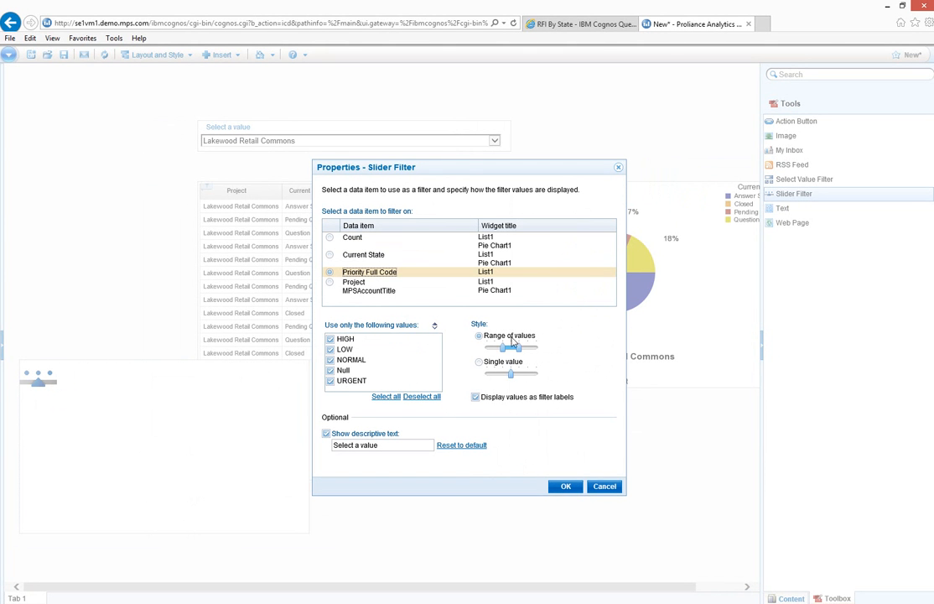
pyautogui.click(565, 486)
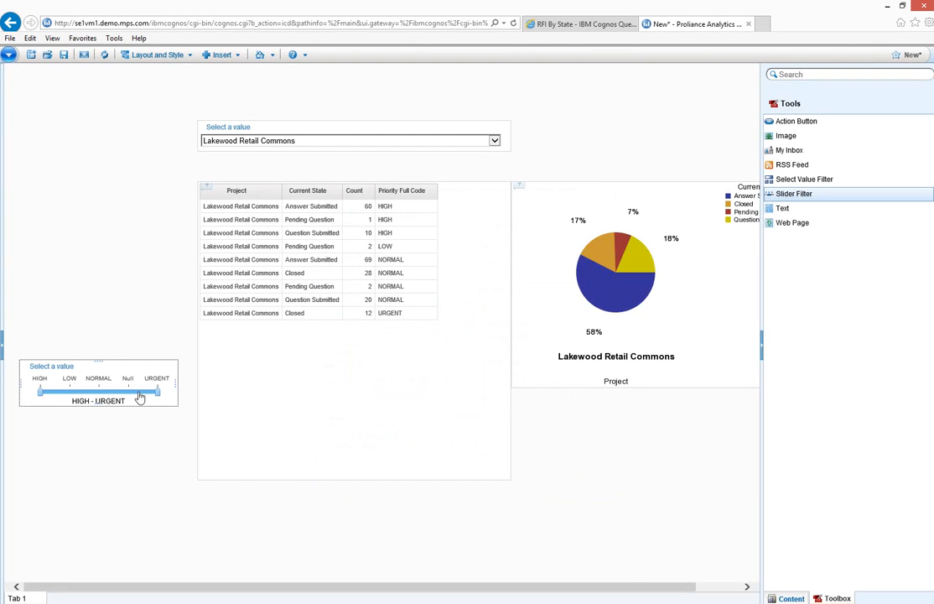
# Narrow the priority slider to HIGH - NORMAL, try LOW - NORMAL, and return it to HIGH - NORMAL
pyautogui.moveTo(156, 392); pyautogui.dragTo(101, 400)
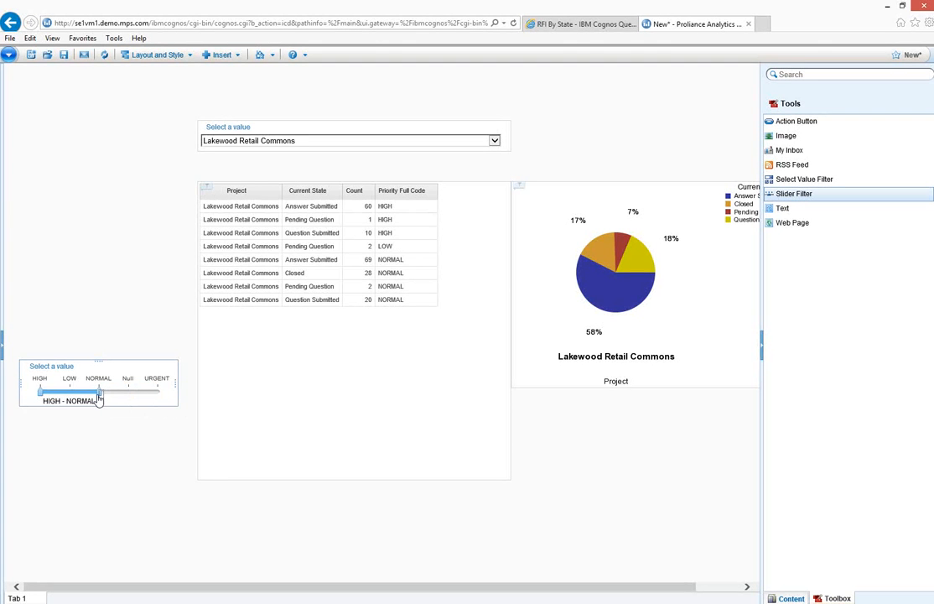
pyautogui.moveTo(41, 392); pyautogui.dragTo(67, 393)
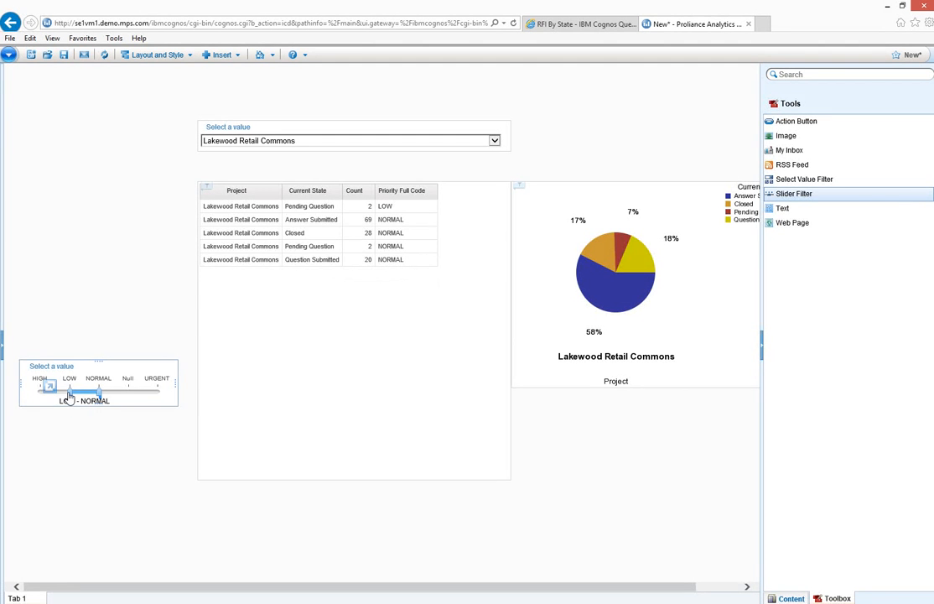
pyautogui.moveTo(69, 393); pyautogui.dragTo(44, 392)
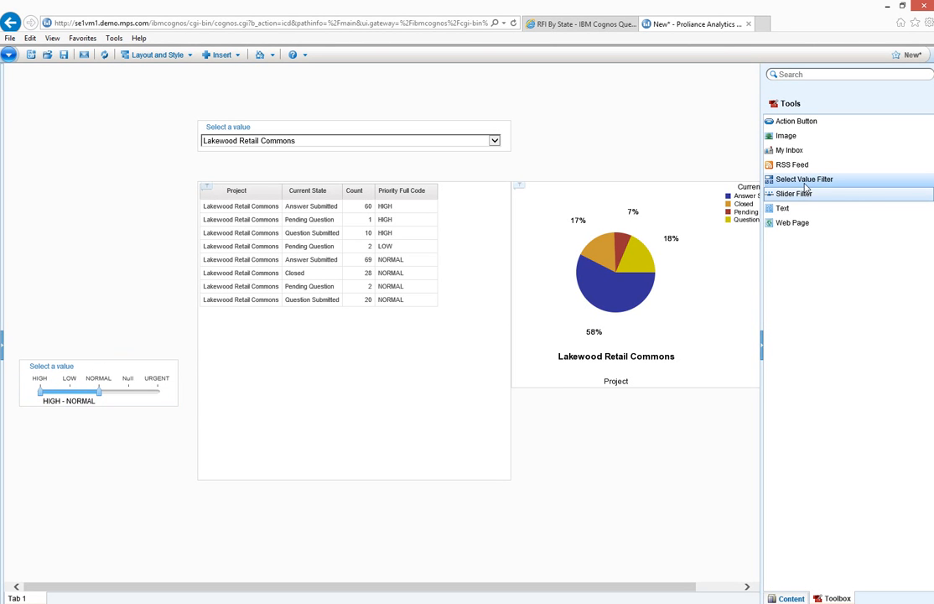
# Add a Select Value Filter above the priority slider for Current State, allowing multiple values shown as check boxes
pyautogui.moveTo(805, 186); pyautogui.dragTo(22, 185)
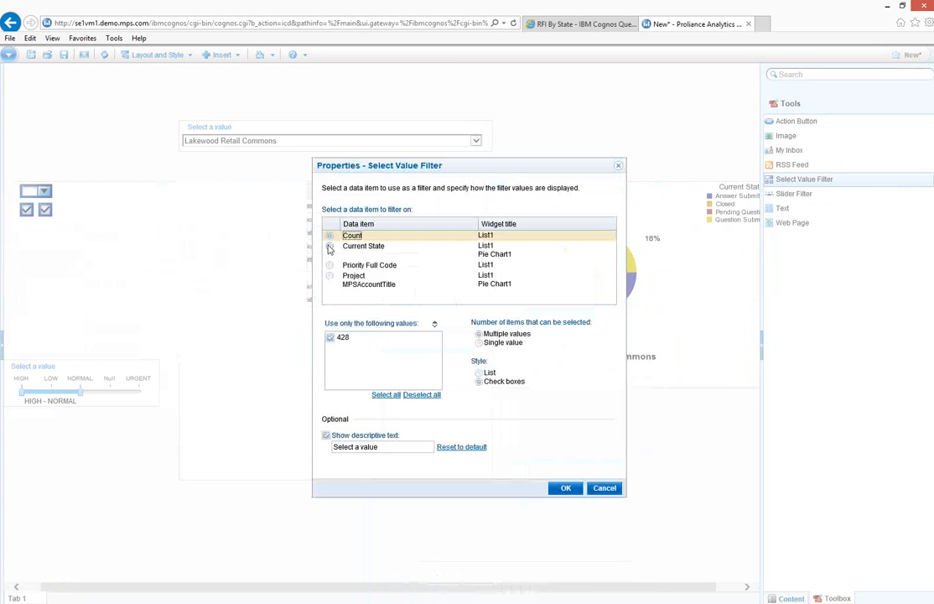
pyautogui.click(330, 247)
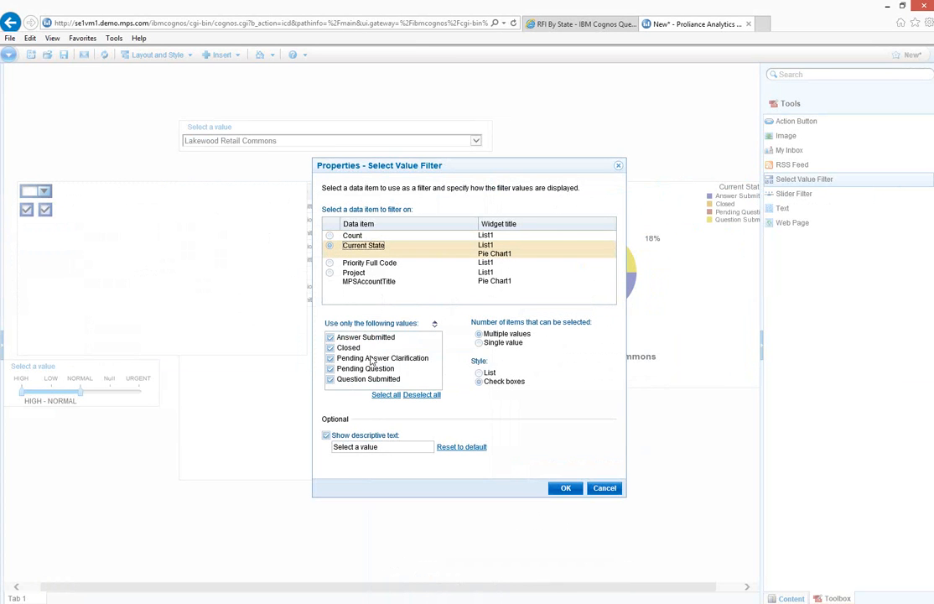
pyautogui.click(479, 381)
pyautogui.click(566, 487)
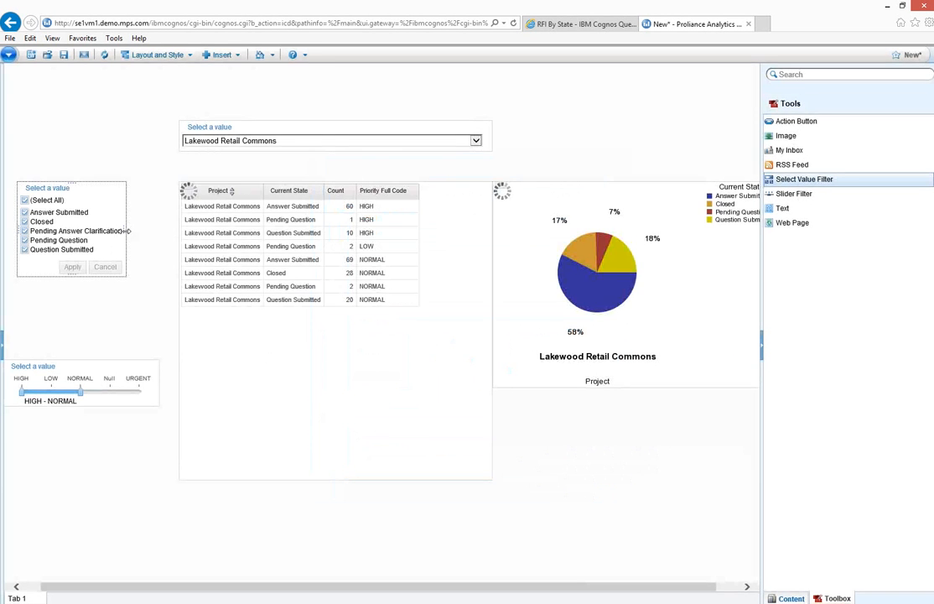
# Widen the current state filter to reach the list's edge and apply it with Closed excluded
pyautogui.moveTo(169, 237); pyautogui.dragTo(177, 234)
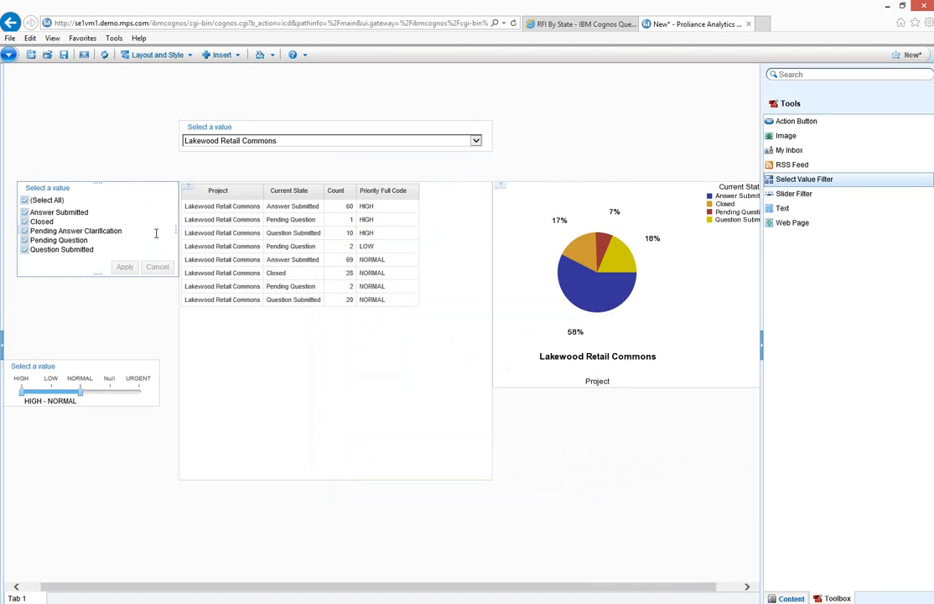
pyautogui.click(24, 222)
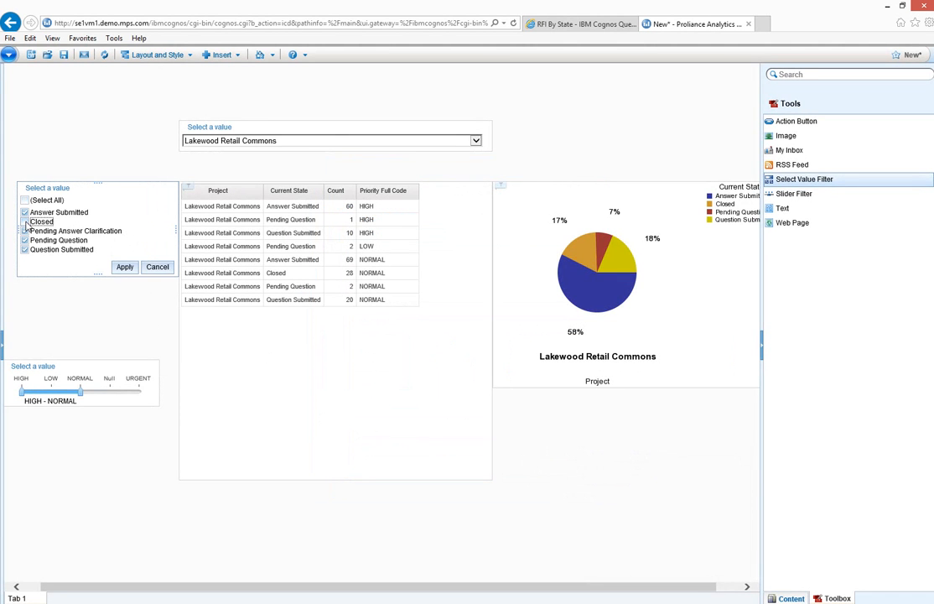
pyautogui.click(124, 267)
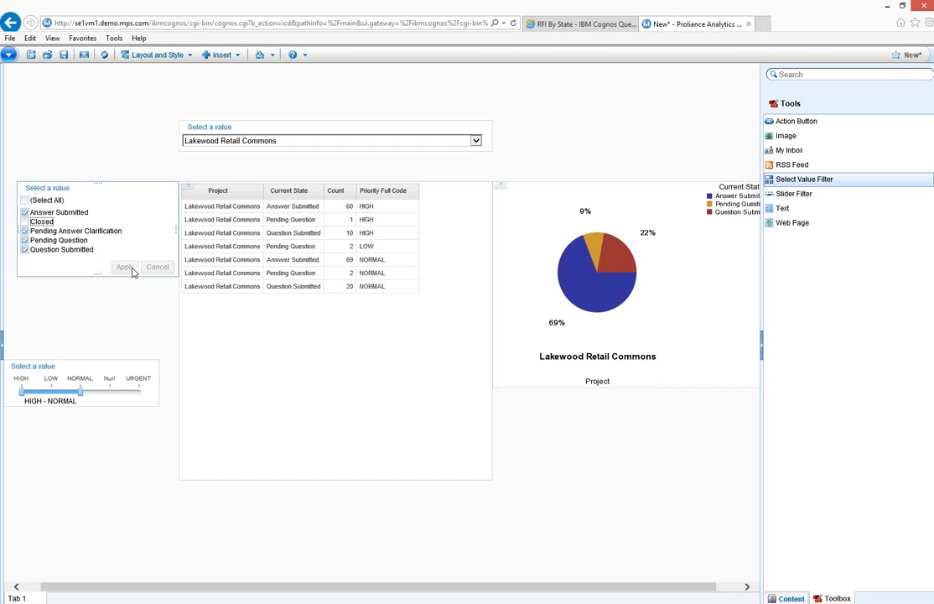
# Move the priority slider directly beneath the current state filter and the project filter directly above it, aligned along their outer edges
pyautogui.moveTo(130, 362); pyautogui.dragTo(128, 289)
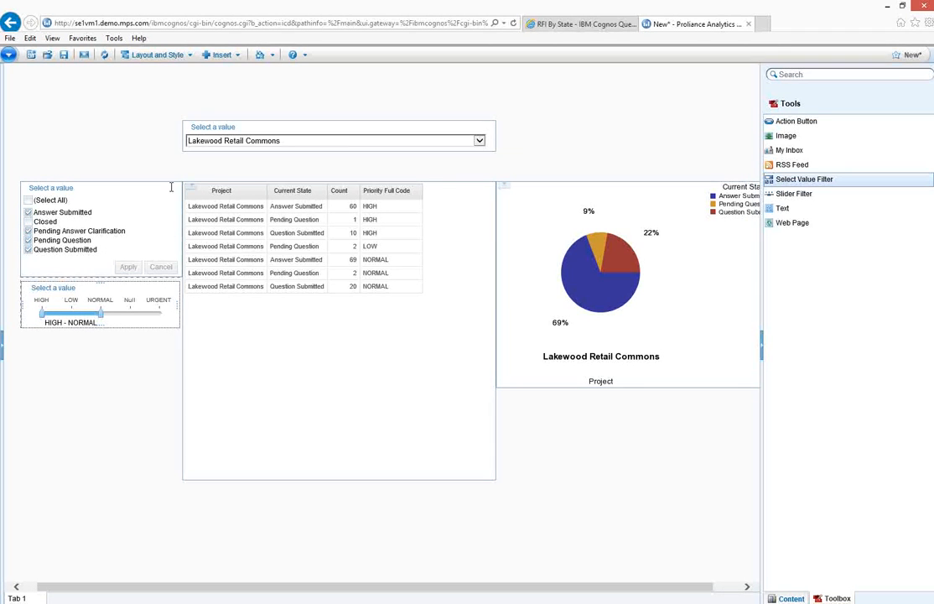
pyautogui.moveTo(251, 122); pyautogui.dragTo(93, 153)
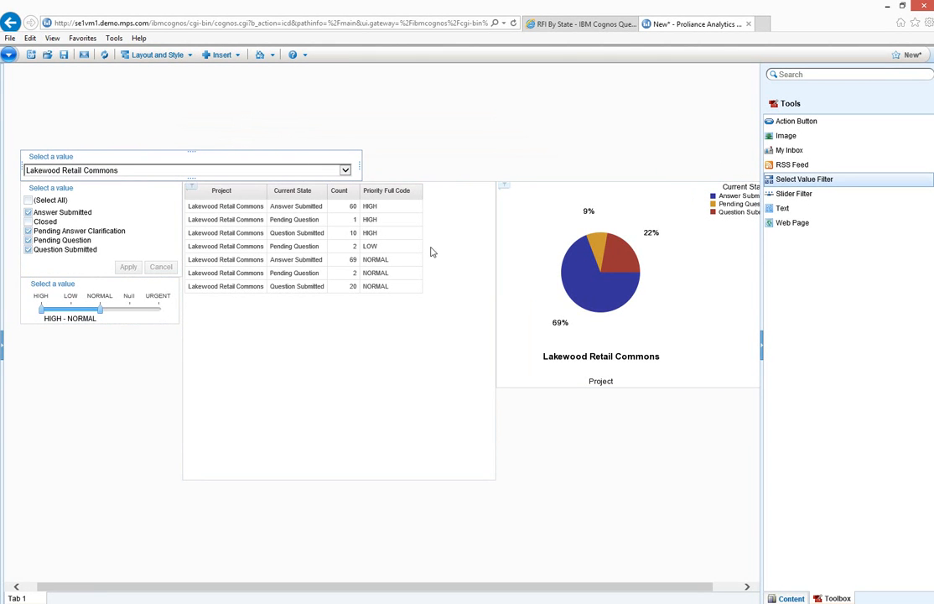
# Narrow the list widget to the width of its columns and move the pie chart flush against it
pyautogui.click(452, 264)
pyautogui.moveTo(493, 324); pyautogui.dragTo(423, 322)
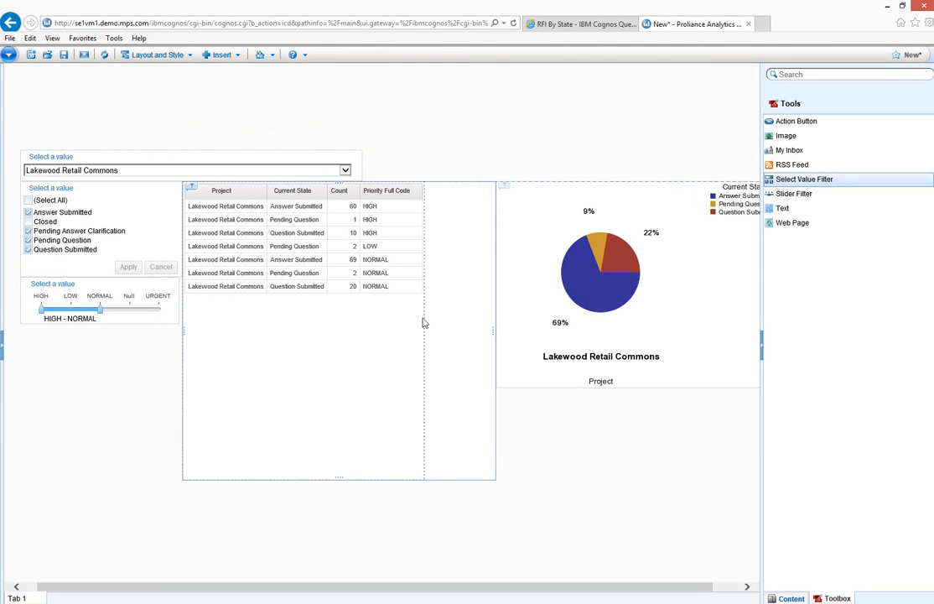
pyautogui.click(551, 184)
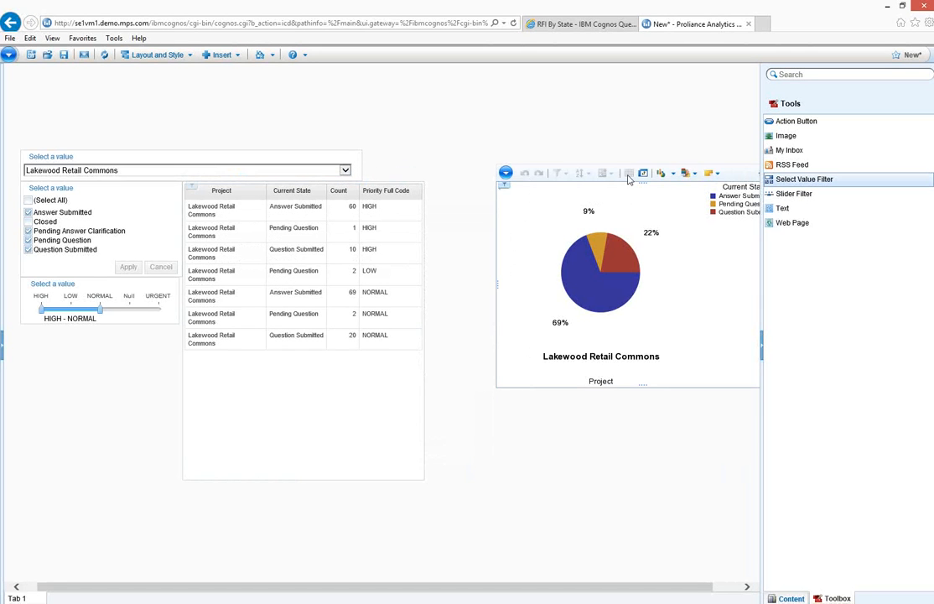
pyautogui.moveTo(735, 169); pyautogui.dragTo(662, 173)
# Widen the project filter to the list's far edge and extend the pie chart's height down to the list's lower edge
pyautogui.moveTo(363, 158); pyautogui.dragTo(426, 172)
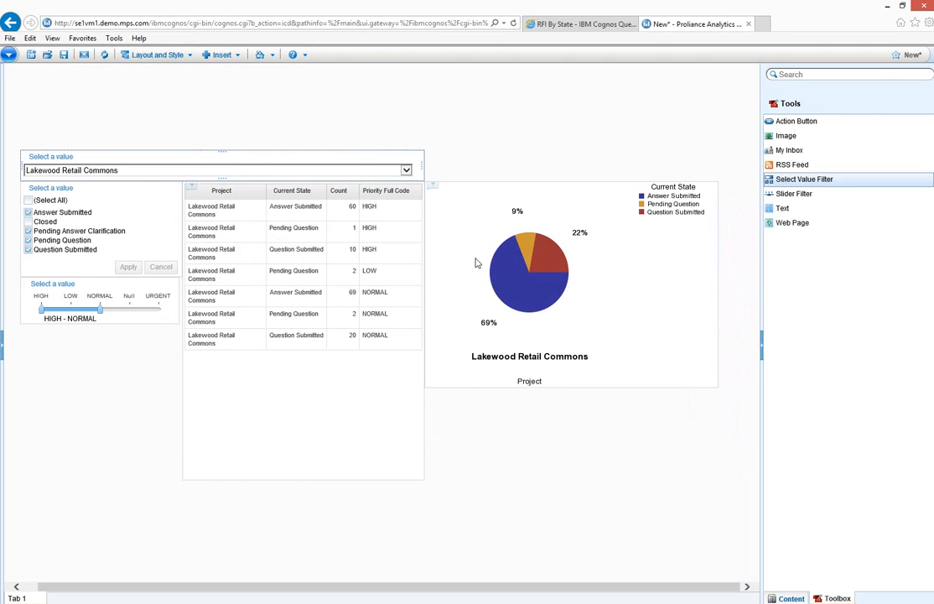
pyautogui.click(578, 390)
pyautogui.moveTo(574, 386); pyautogui.dragTo(560, 479)
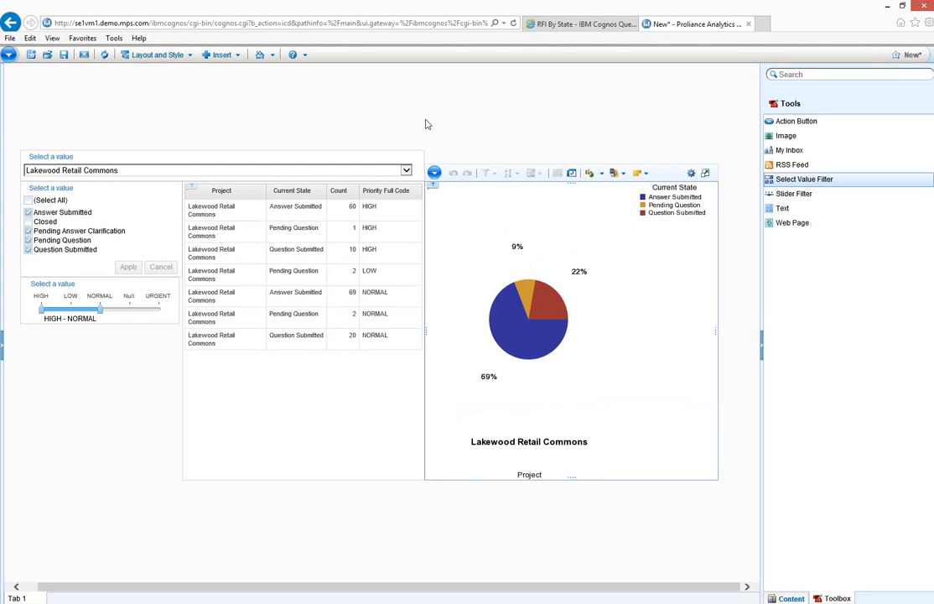
pyautogui.click(369, 110)
# Try the project filter with Lakewood Corporate Center
pyautogui.click(406, 171)
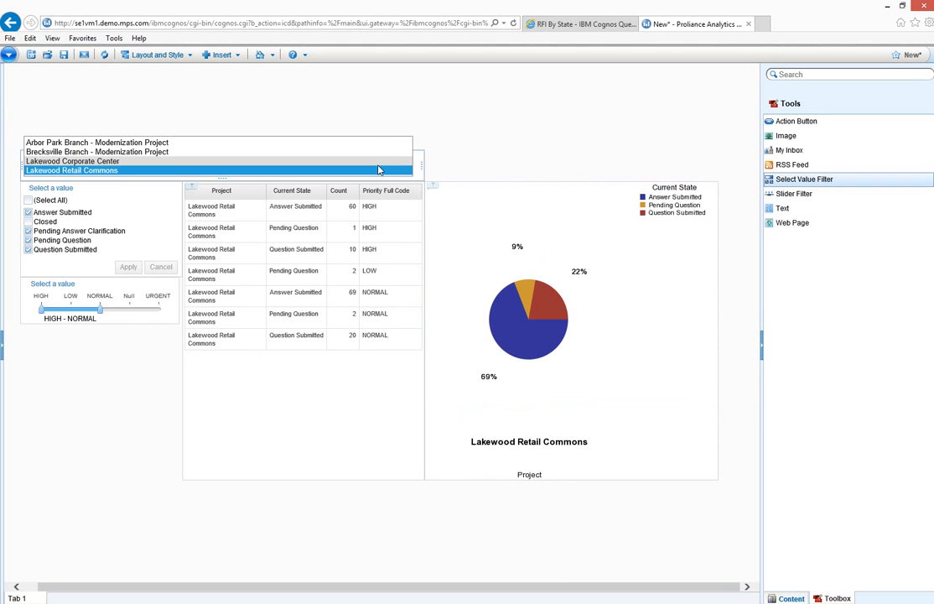
pyautogui.click(378, 162)
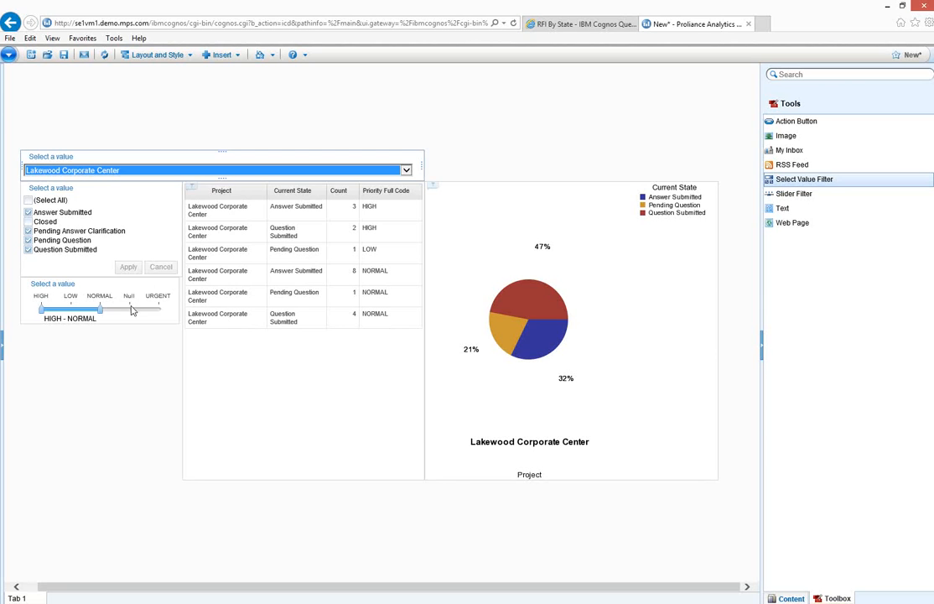
# Group the list by Project and by Current State
pyautogui.click(249, 193)
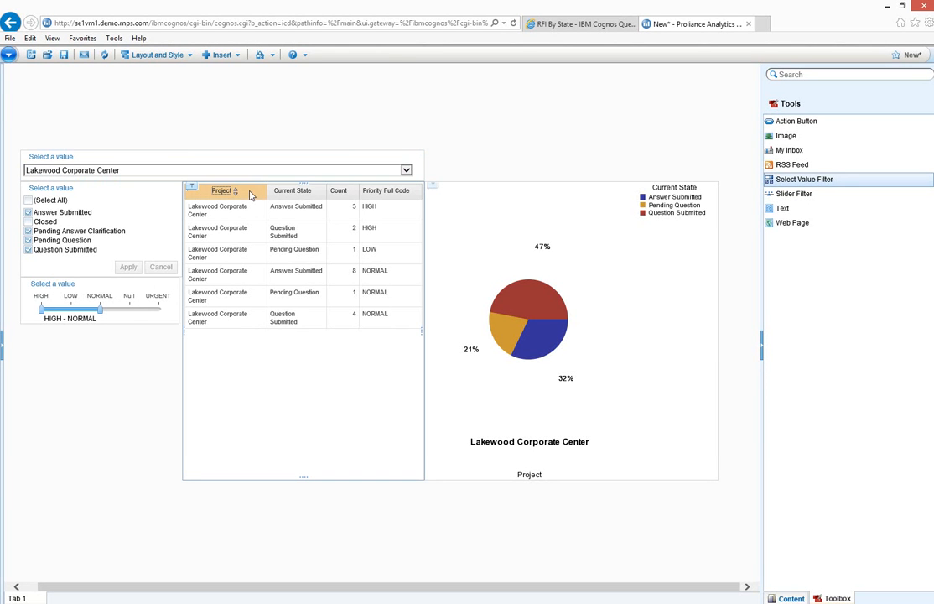
pyautogui.rightClick(249, 192)
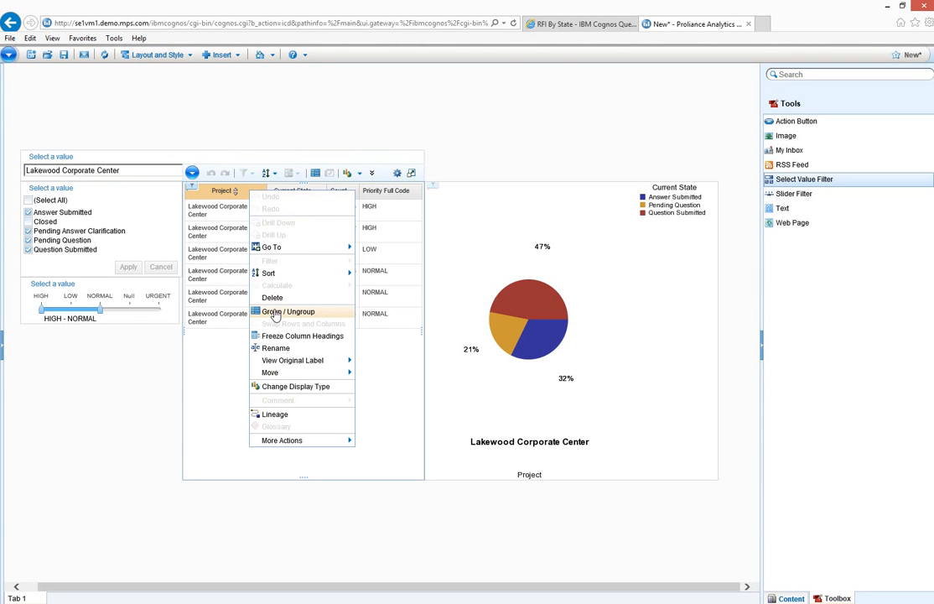
pyautogui.click(274, 313)
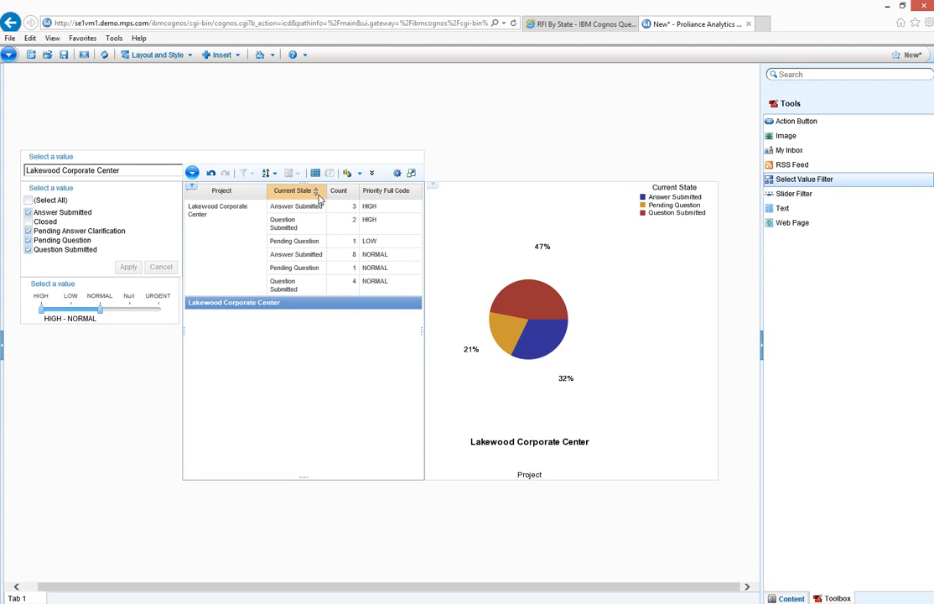
pyautogui.rightClick(316, 192)
pyautogui.click(342, 318)
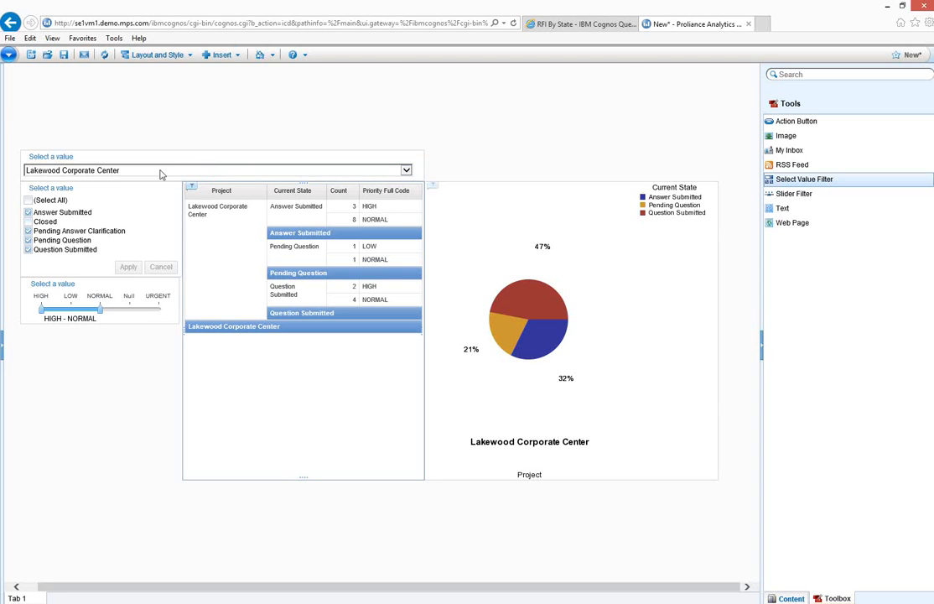
# Set the project filter to Brecksville Branch - Modernization Project and widen the priority slider to HIGH - URGENT
pyautogui.click(408, 172)
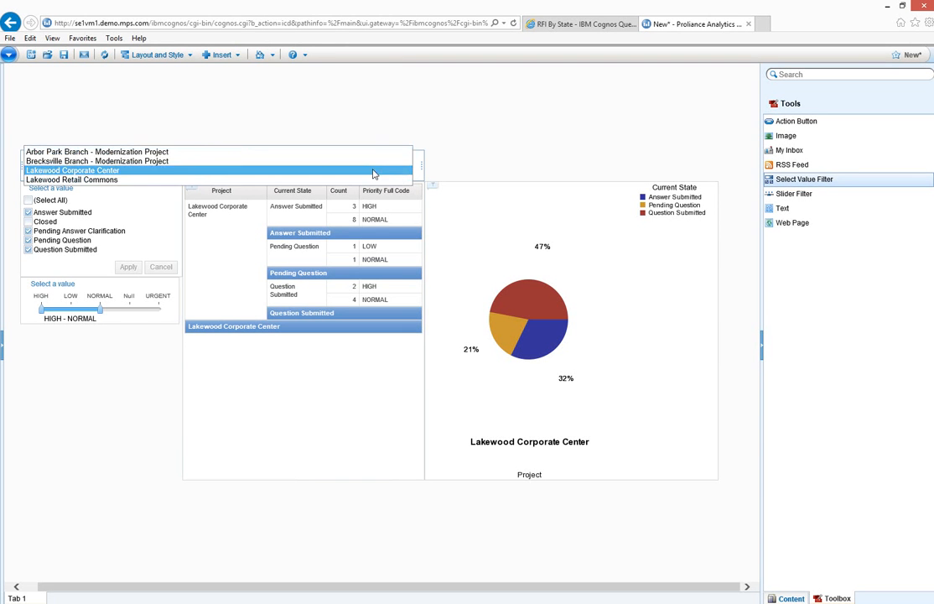
pyautogui.click(366, 163)
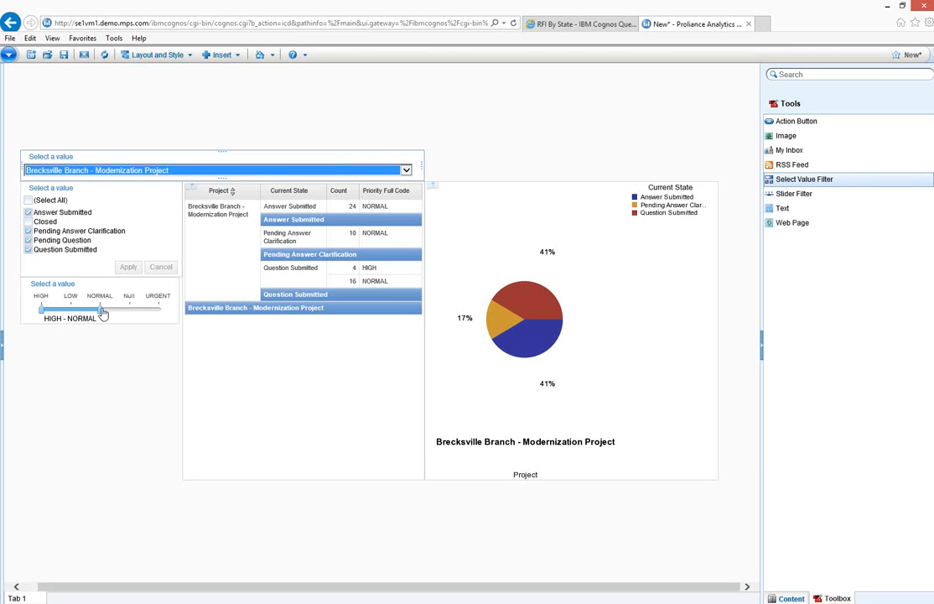
pyautogui.moveTo(101, 311); pyautogui.dragTo(160, 311)
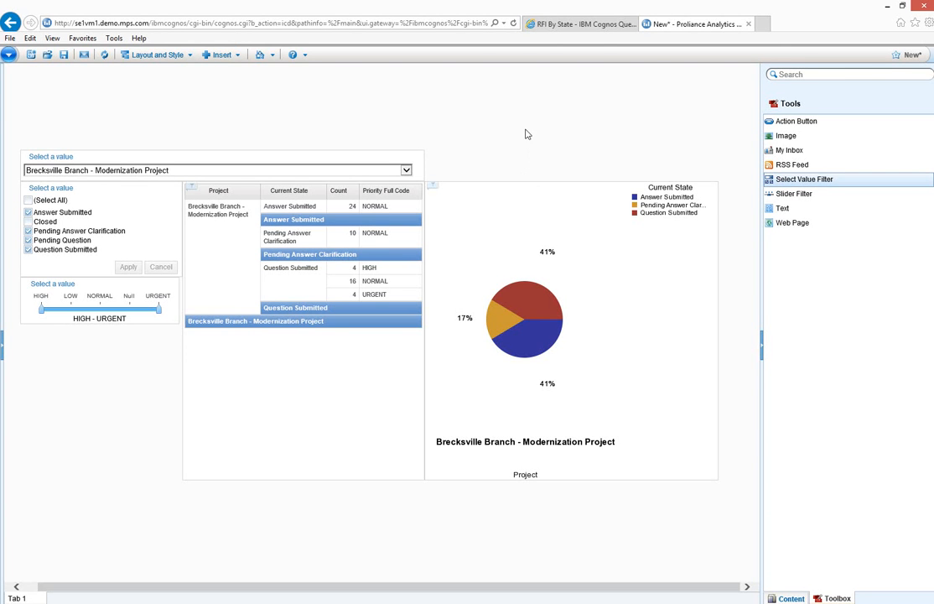
# Review the source RFI By State query in Query Studio, then return to the workspace and examine its available content
pyautogui.click(580, 26)
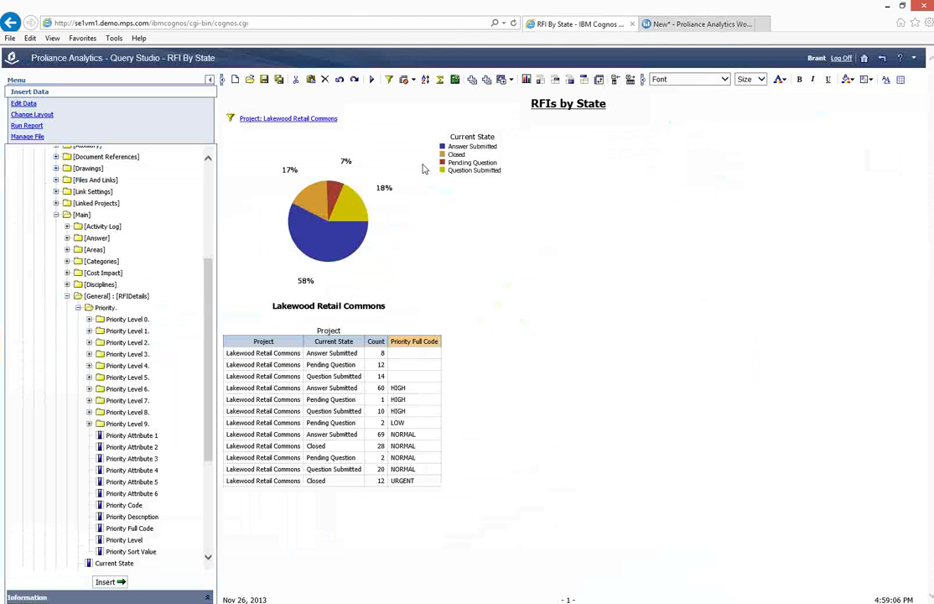
pyautogui.click(692, 25)
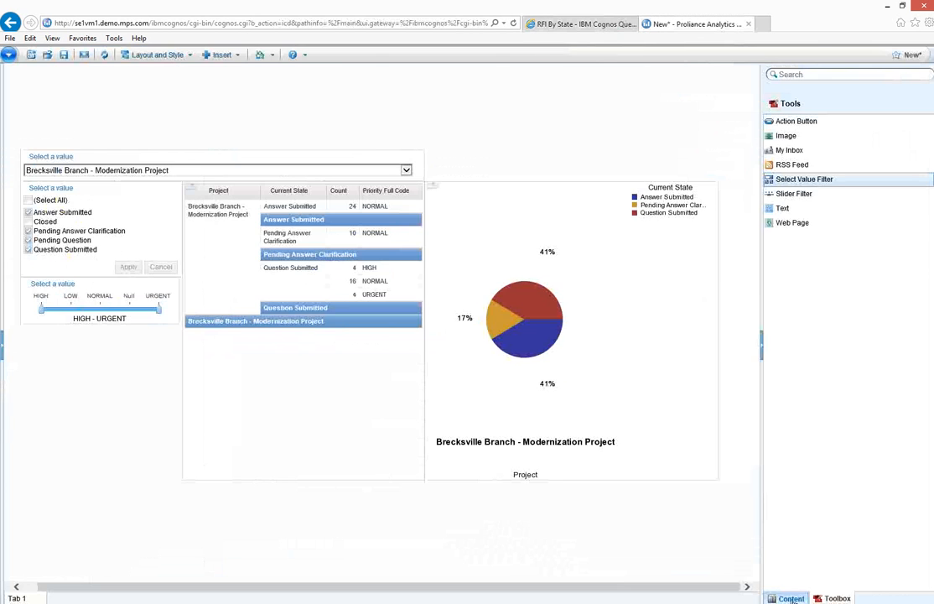
pyautogui.click(814, 216)
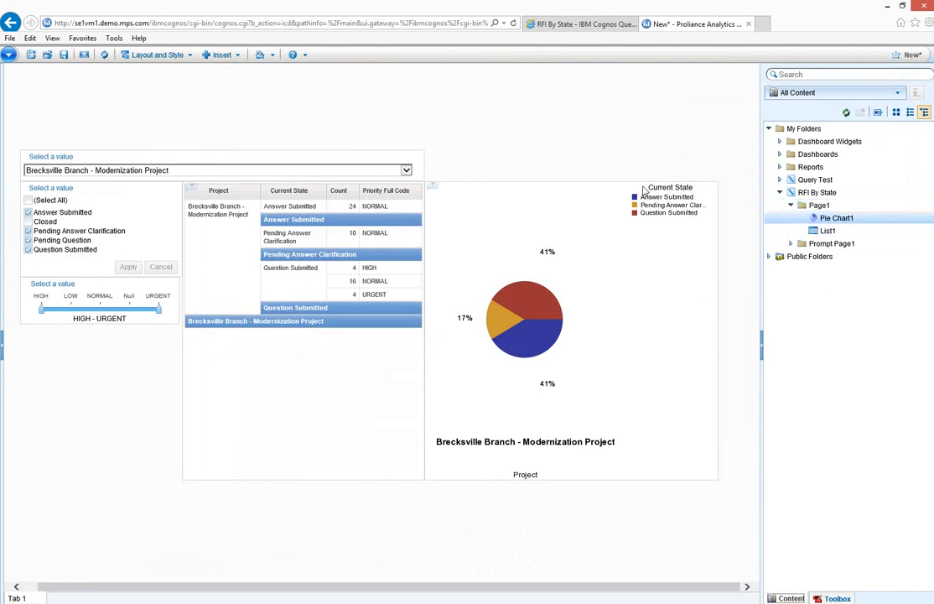